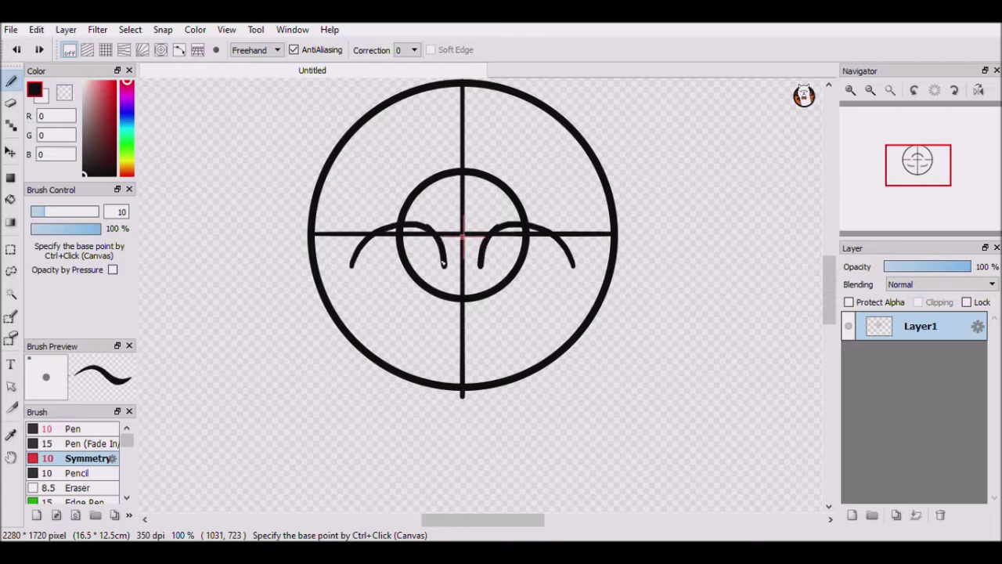
Erase the inner guide circle and the overlapping parts of the eye arcs with the transparent Symmetry brush
key("z")
left_click_drag(408, 206, 407, 250)
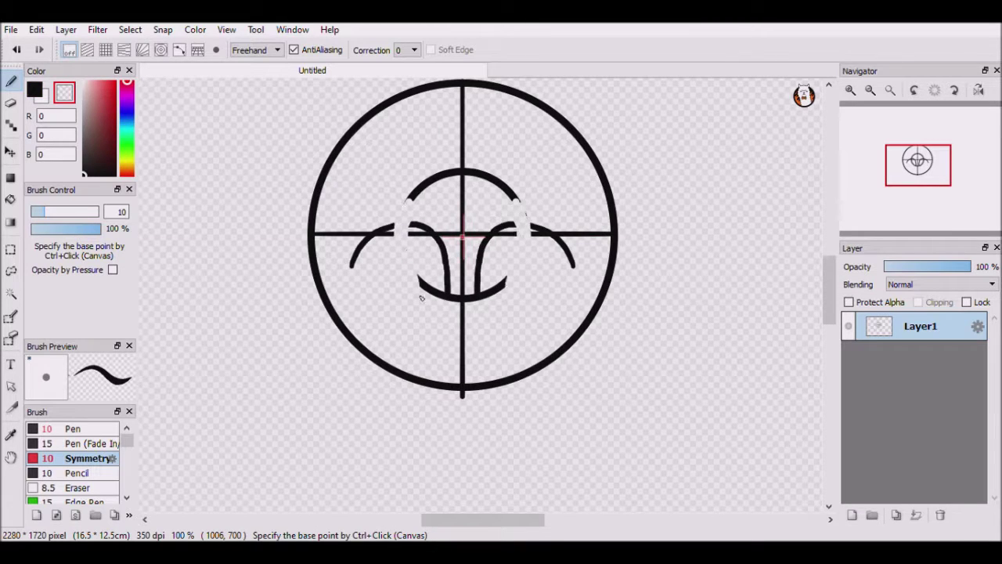
left_click_drag(417, 193, 457, 170)
left_click_drag(388, 234, 374, 240)
key("x")
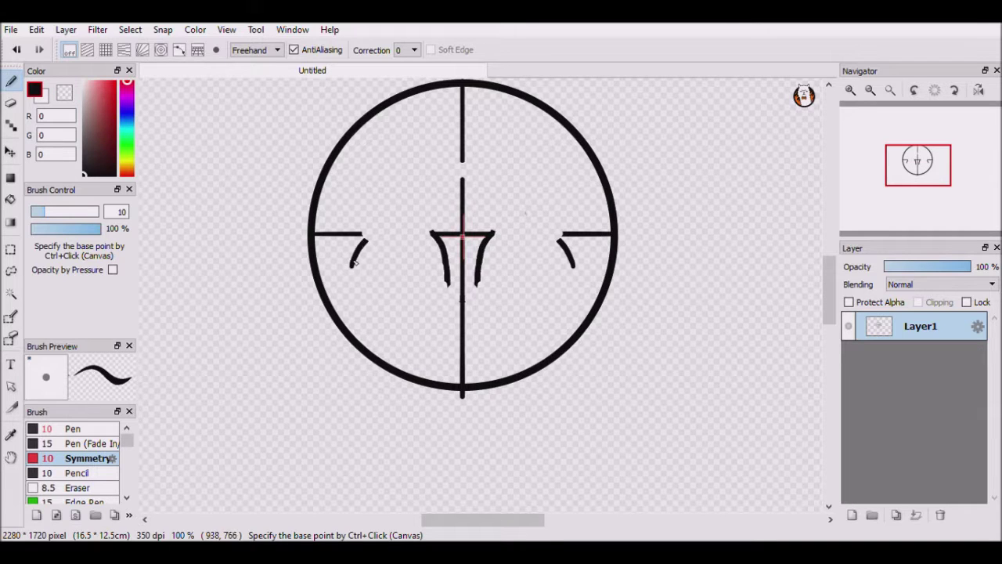
Redraw the curved upper eyelids in black, mirrored on both sides of the face
key("ctrl+z")
mouse_move(351, 266)
left_mouse_down()
mouse_move(378, 232)
mouse_move(366, 245)
mouse_move(418, 225)
left_mouse_up()
key("ctrl+z")
key("ctrl+z")
Draw mirrored lower eyelids from the outer eye corners toward the centre and clear the old inner eye edges
mouse_move(353, 271)
left_mouse_down()
mouse_move(407, 290)
mouse_move(391, 299)
mouse_move(350, 277)
mouse_move(397, 298)
mouse_move(368, 288)
mouse_move(418, 303)
left_mouse_up()
key("ctrl+z")
key("ctrl+z")
key("ctrl+z")
key("ctrl+z")
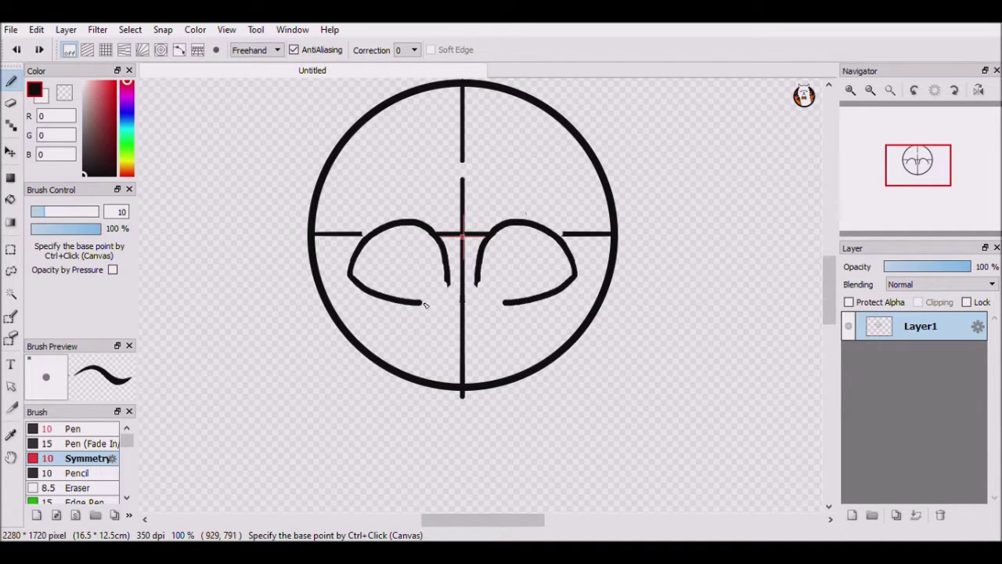
key("ctrl+z")
key("ctrl+z")
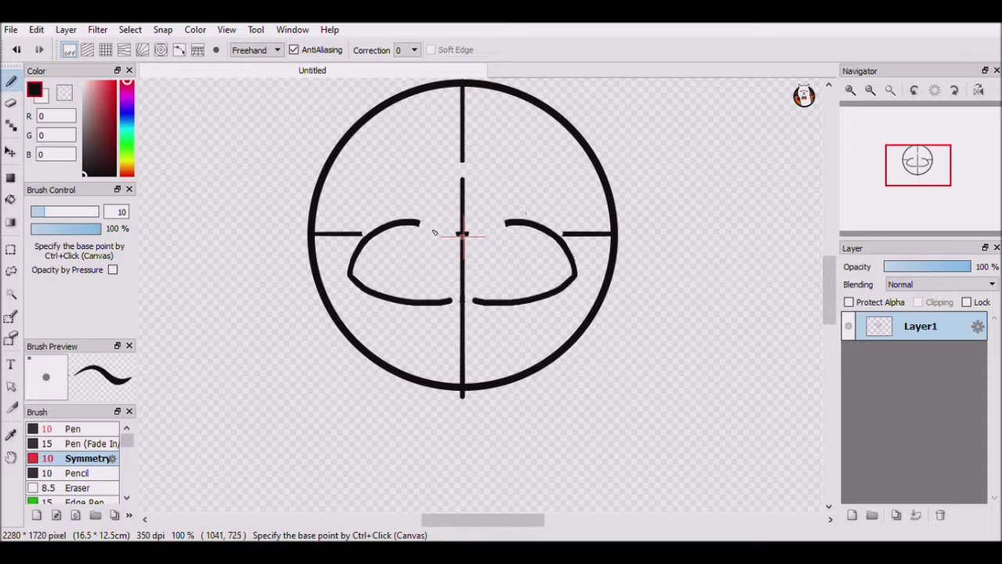
Draw the curved inner edges of both eyes so that each outline closes at its lower inner corner
left_click_drag(444, 243, 452, 275)
key("ctrl+z")
left_click_drag(419, 224, 445, 242)
scroll(470, 264, "up", 1)
key("ctrl+z")
mouse_move(391, 202)
left_mouse_down()
mouse_move(437, 235)
mouse_move(425, 231)
mouse_move(441, 256)
mouse_move(443, 301)
left_mouse_up()
key("ctrl+z")
key("ctrl+z")
key("ctrl+z")
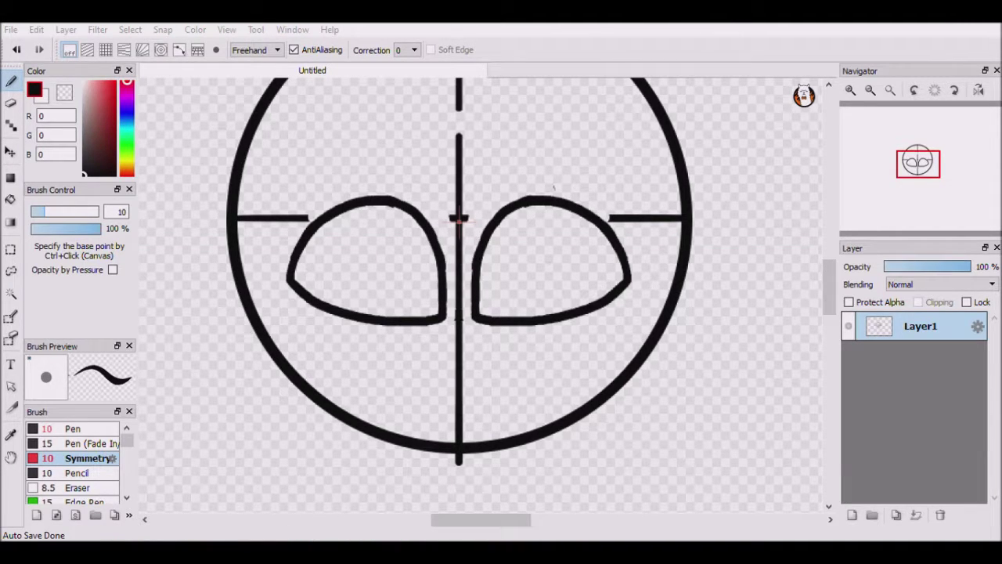
Erase the horizontal guide remnants beside the eyes and the vertical guide between the eyes and chin
key("x")
left_click_drag(310, 219, 272, 219)
left_click_drag(458, 133, 459, 446)
Draw two mirrored arcs across the forehead as the lower and upper edges of the headband
scroll(459, 446, "up", 2)
key("x")
mouse_move(238, 275)
left_mouse_down()
mouse_move(290, 229)
mouse_move(390, 192)
mouse_move(458, 186)
left_mouse_up()
mouse_move(249, 200)
left_mouse_down()
mouse_move(313, 168)
mouse_move(434, 137)
left_mouse_up()
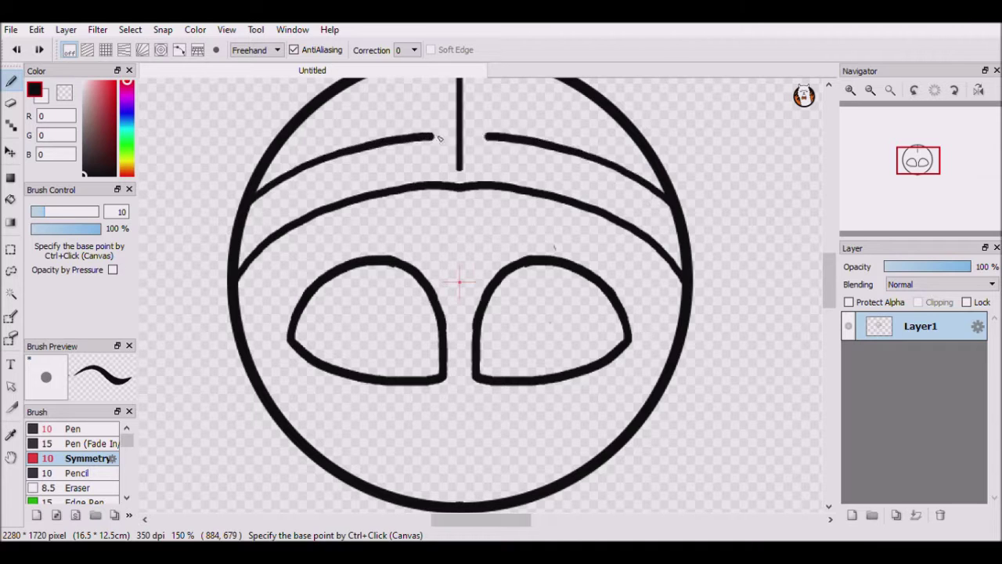
key("ctrl+z")
mouse_move(249, 202)
left_mouse_down()
mouse_move(341, 153)
mouse_move(457, 128)
left_mouse_up()
Erase the guide line inside the headband and draw a rounded rectangular plate at its centre in black
left_click(64, 92)
mouse_move(460, 170)
left_mouse_down()
mouse_move(472, 148)
mouse_move(398, 178)
mouse_move(402, 169)
mouse_move(460, 185)
left_mouse_up()
left_click(36, 90)
key("ctrl+z")
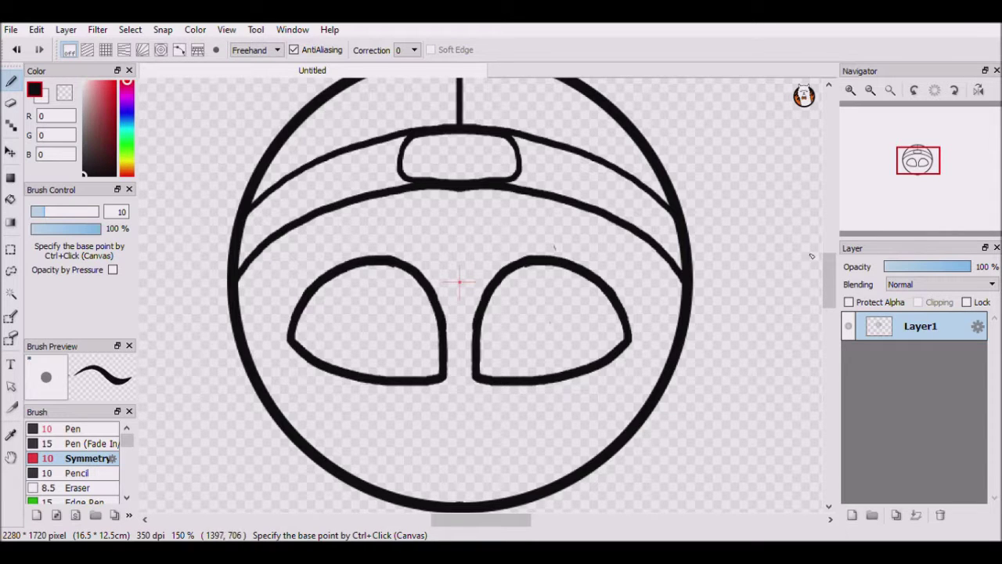
Erase the vertical guide above the plate and part of the headband's upper line on each side of it
scroll(423, 100, "up", 3)
key("x")
left_click_drag(459, 227, 458, 253)
left_click_drag(394, 306, 353, 323)
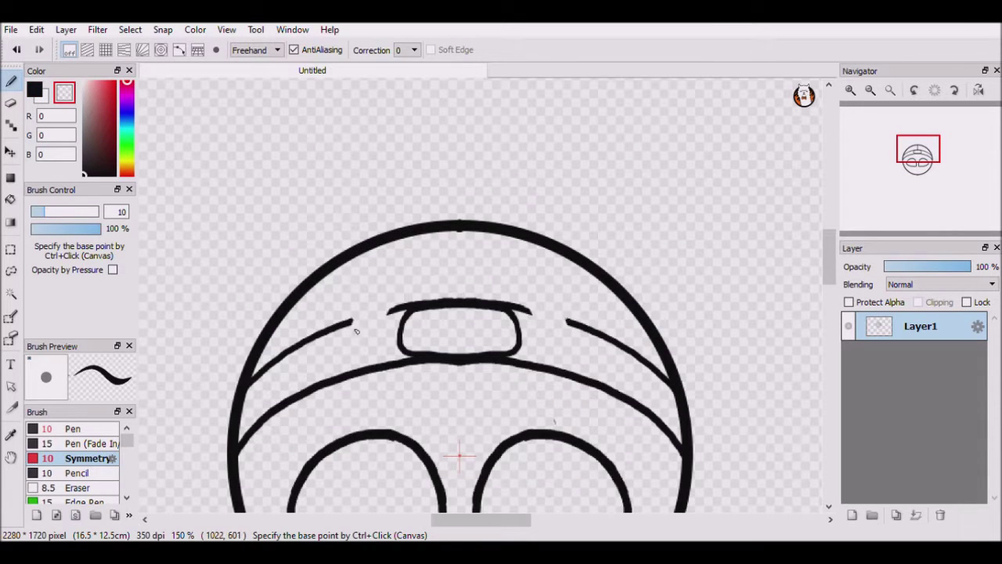
Draw a mirrored hair spike on each side of the plate, hanging over the headband
key("x")
mouse_move(426, 298)
left_mouse_down()
mouse_move(384, 267)
mouse_move(350, 325)
mouse_move(393, 276)
mouse_move(332, 352)
mouse_move(368, 343)
left_mouse_up()
key("ctrl+z")
key("ctrl+z")
left_click_drag(398, 314, 329, 370)
key("ctrl+z")
left_click_drag(392, 311, 327, 372)
Erase the outer stretches of the headband's upper line and draw more mirrored hair spikes toward the temples
key("x")
mouse_move(337, 324)
left_mouse_down()
mouse_move(237, 394)
mouse_move(264, 380)
mouse_move(248, 382)
left_mouse_up()
key("x")
key("ctrl+z")
left_click_drag(325, 272, 361, 292)
mouse_move(316, 273)
left_mouse_down()
mouse_move(259, 347)
mouse_move(304, 349)
mouse_move(351, 313)
left_mouse_up()
key("ctrl+z")
mouse_move(293, 296)
left_mouse_down()
mouse_move(224, 393)
mouse_move(259, 381)
left_mouse_up()
Erase the top arc of the head and draw the mirrored outer rows of pointed hair spikes above it
left_click(889, 90)
scroll(488, 201, "up", 3)
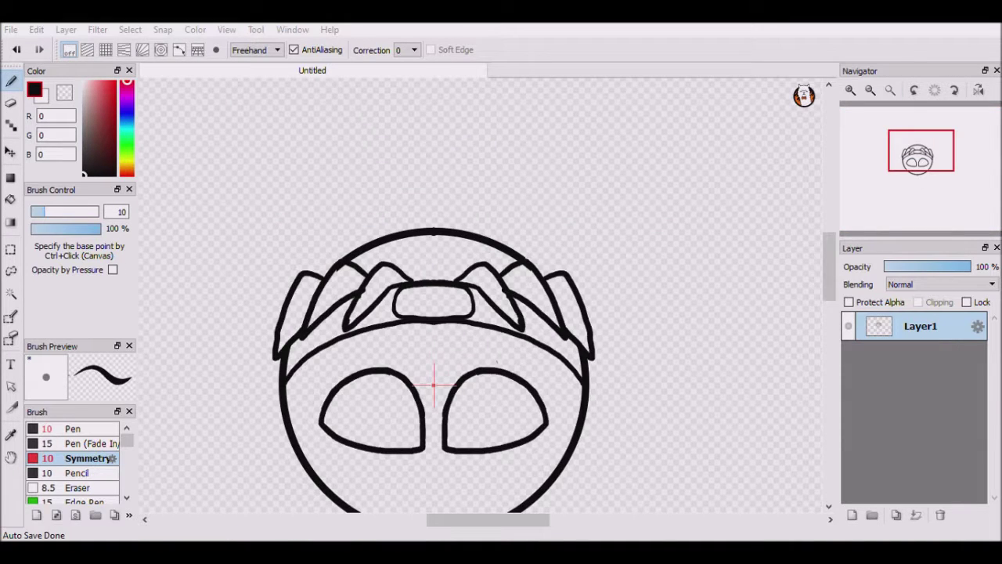
left_click_drag(260, 347, 278, 361)
key("z")
left_click_drag(346, 258, 435, 231)
key("z")
mouse_move(281, 317)
left_mouse_down()
mouse_move(314, 251)
mouse_move(372, 221)
mouse_move(371, 232)
mouse_move(433, 217)
left_mouse_up()
key("ctrl+z")
left_click_drag(407, 255, 433, 227)
key("ctrl+z")
left_click_drag(407, 265, 433, 220)
mouse_move(410, 251)
left_mouse_down()
mouse_move(384, 235)
mouse_move(359, 271)
left_mouse_up()
Draw mirrored angry eyebrows above the eyes and a frowning mouth below them
left_click_drag(829, 275, 829, 290)
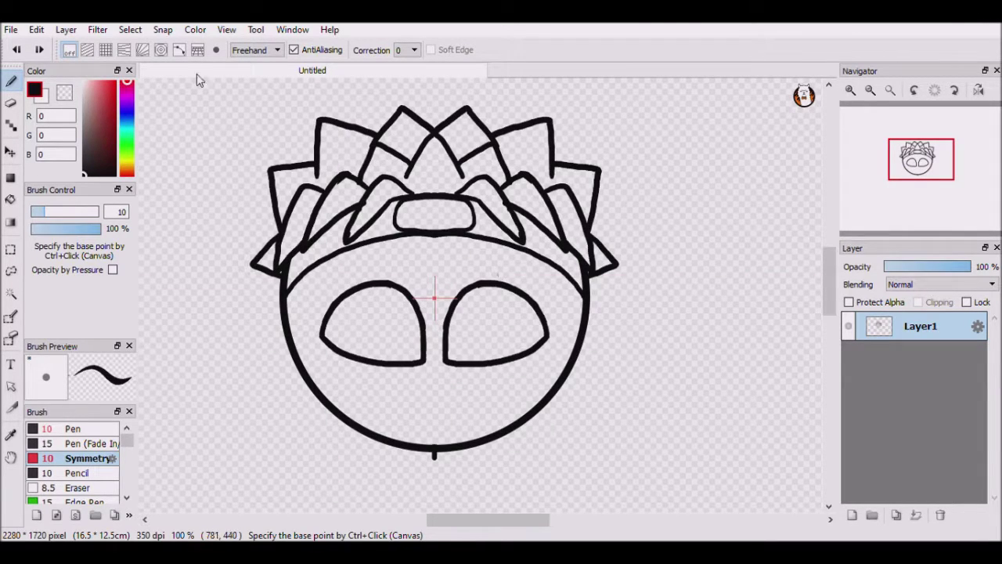
left_click_drag(427, 279, 321, 276)
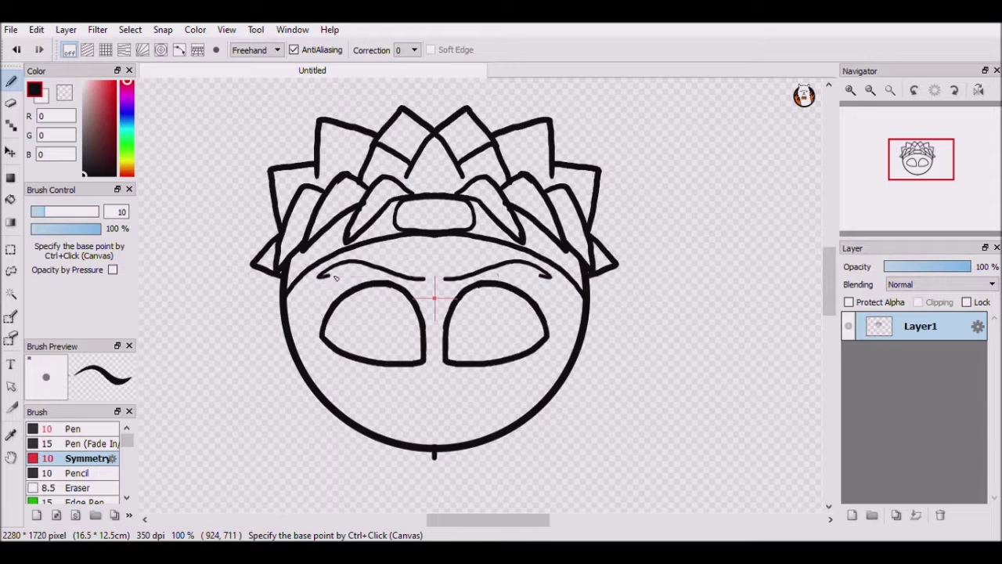
left_click_drag(391, 403, 426, 391)
Draw three short whisker marks on each cheek
left_click_drag(364, 374, 322, 367)
left_click_drag(356, 386, 322, 386)
left_click_drag(366, 401, 342, 407)
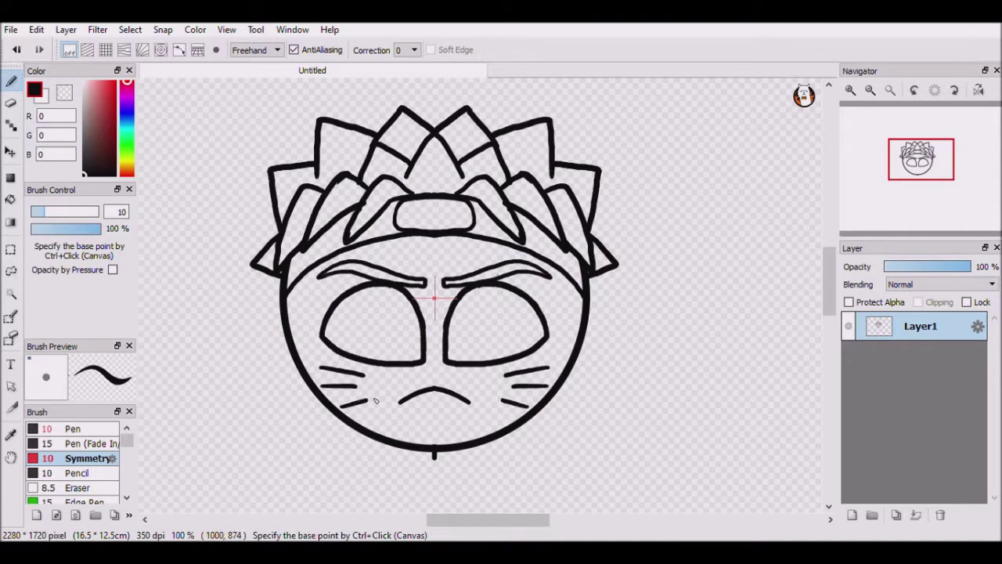
Erase the leftover guide line stub beneath the chin
left_click_drag(829, 291, 829, 303)
key("z")
left_click_drag(440, 390, 430, 387)
left_click_drag(828, 277, 827, 292)
key("z")
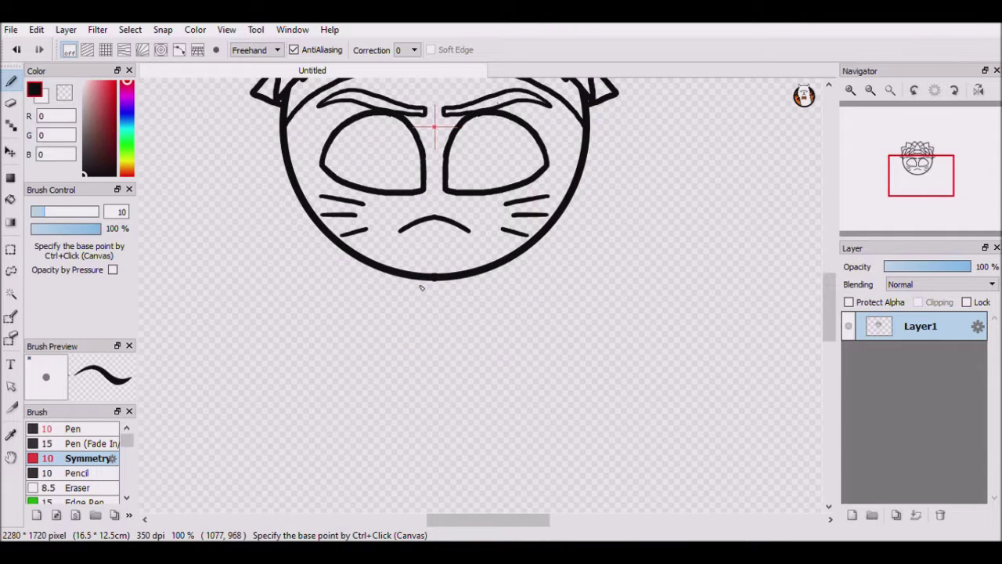
Draw a short collar under the chin and fill it with vertical ribbing lines
key("ctrl+z")
key("ctrl+z")
mouse_move(404, 279)
left_mouse_down()
mouse_move(401, 306)
mouse_move(434, 314)
left_mouse_up()
left_click_drag(412, 281, 410, 309)
left_click_drag(420, 281, 426, 312)
Draw mirrored shoulders and outer arms from the collar, rounding the elbows into the lower edges of the forearms
mouse_move(435, 281)
left_mouse_down()
mouse_move(434, 313)
mouse_move(307, 313)
mouse_move(229, 411)
left_mouse_up()
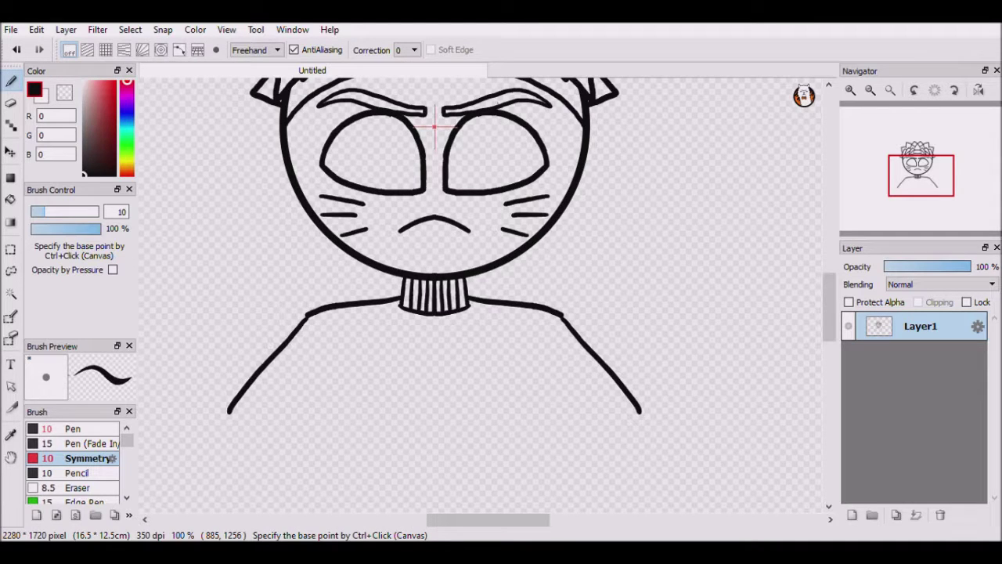
scroll(235, 279, "down", 3)
left_click_drag(233, 279, 266, 352)
key("ctrl+z")
mouse_move(231, 279)
left_mouse_down()
mouse_move(239, 344)
mouse_move(383, 353)
mouse_move(381, 296)
left_mouse_up()
Switch to the Pen brush and draw the upper edge of the left forearm's sleeve up to its cuff
left_click(91, 427)
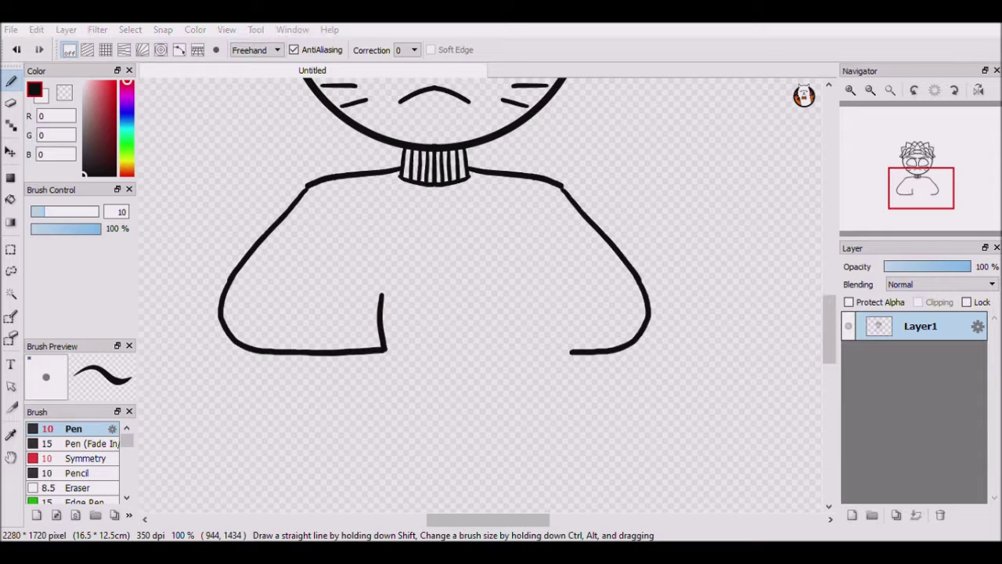
left_click(259, 291)
key("ctrl+z")
mouse_move(263, 291)
left_mouse_down()
mouse_move(387, 289)
mouse_move(268, 291)
mouse_move(354, 283)
mouse_move(380, 299)
left_mouse_up()
key("ctrl+z")
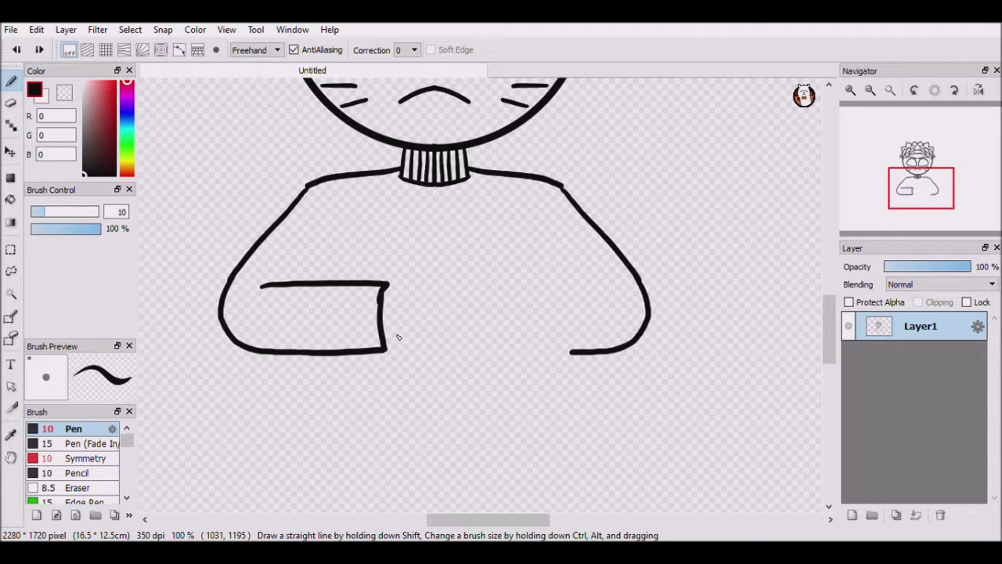
key("ctrl+z")
Draw the left hand outline with two fingers extended sideways from the cuff and a line dividing them
mouse_move(407, 287)
left_mouse_down()
mouse_move(433, 309)
mouse_move(423, 308)
left_mouse_up()
key("ctrl+z")
key("ctrl+z")
key("ctrl+z")
mouse_move(416, 307)
left_mouse_down()
mouse_move(481, 305)
mouse_move(437, 288)
mouse_move(491, 295)
mouse_move(429, 311)
left_mouse_up()
key("ctrl+z")
key("ctrl+z")
left_click_drag(415, 286, 477, 287)
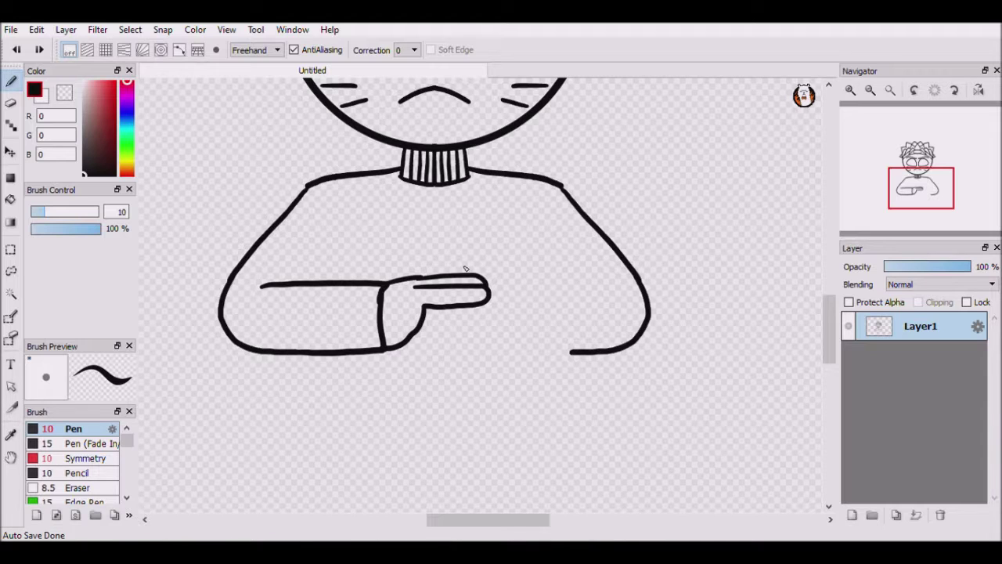
Erase the underside of the hand, then draw the curled fingers and the other hand's raised fingers behind it
left_click(64, 93)
mouse_move(405, 343)
left_mouse_down()
mouse_move(424, 313)
mouse_move(442, 342)
left_mouse_up()
left_click(35, 89)
key("ctrl+z")
mouse_move(444, 272)
left_mouse_down()
mouse_move(420, 271)
mouse_move(425, 257)
mouse_move(451, 273)
left_mouse_up()
key("ctrl+z")
key("ctrl+z")
key("ctrl+z")
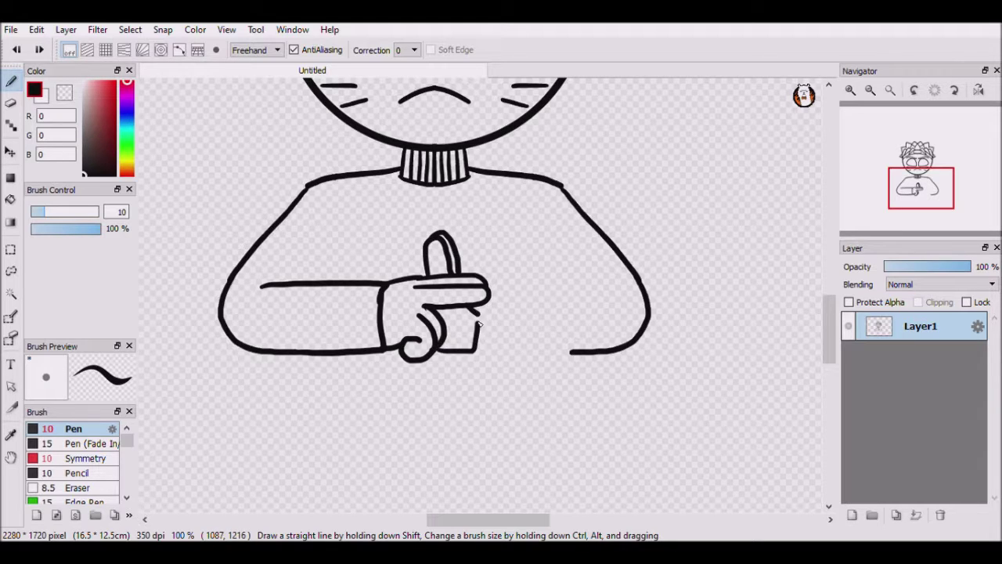
Draw the right forearm's sleeve and the triangular gaps between each upper arm and the torso
key("ctrl+z")
left_click_drag(480, 302, 601, 298)
left_click_drag(344, 242, 305, 280)
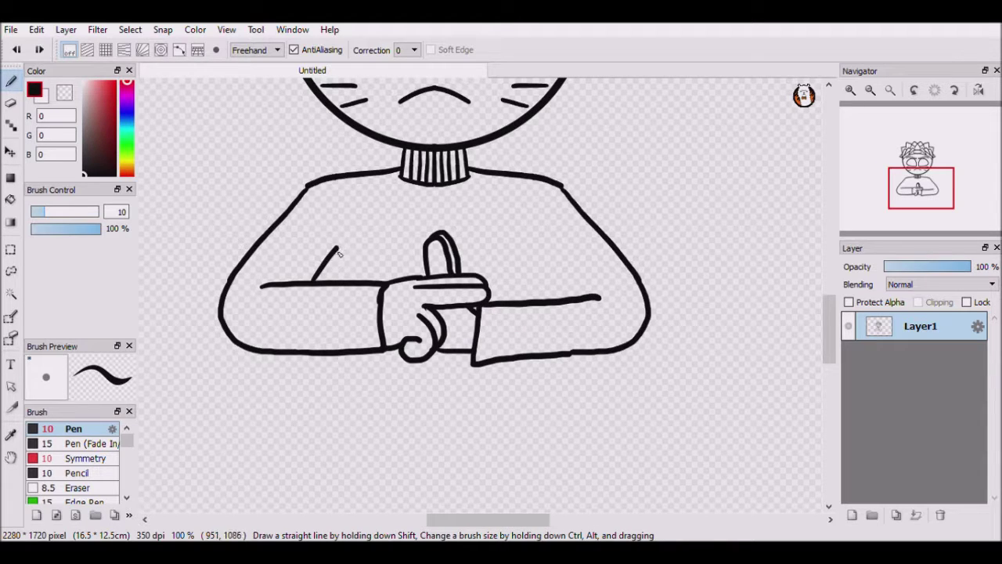
left_click_drag(337, 248, 339, 280)
left_click_drag(540, 252, 540, 302)
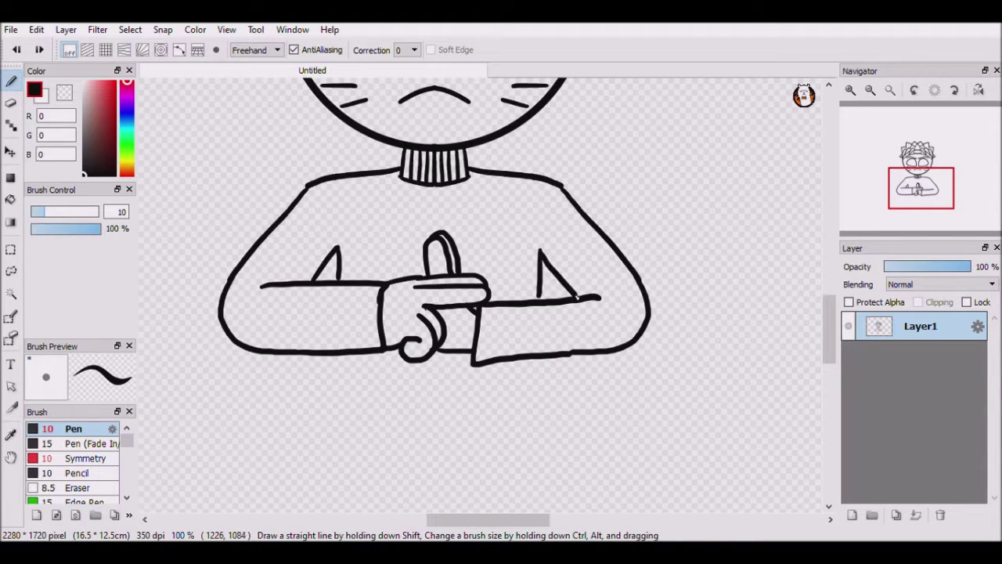
Draw the jacket's two sides below the arms and its curved bottom hem
scroll(340, 243, "down", 3)
left_click_drag(339, 287, 336, 367)
mouse_move(336, 367)
left_mouse_down()
mouse_move(359, 377)
mouse_move(487, 379)
mouse_move(545, 368)
left_mouse_up()
key("ctrl+z")
key("ctrl+z")
left_click_drag(540, 243, 544, 367)
key("ctrl+z")
left_click_drag(540, 241, 543, 368)
key("ctrl+z")
Draw two parallel vertical zipper lines down the middle of the jacket using the grid snap
left_click_drag(827, 325, 827, 298)
left_click(105, 51)
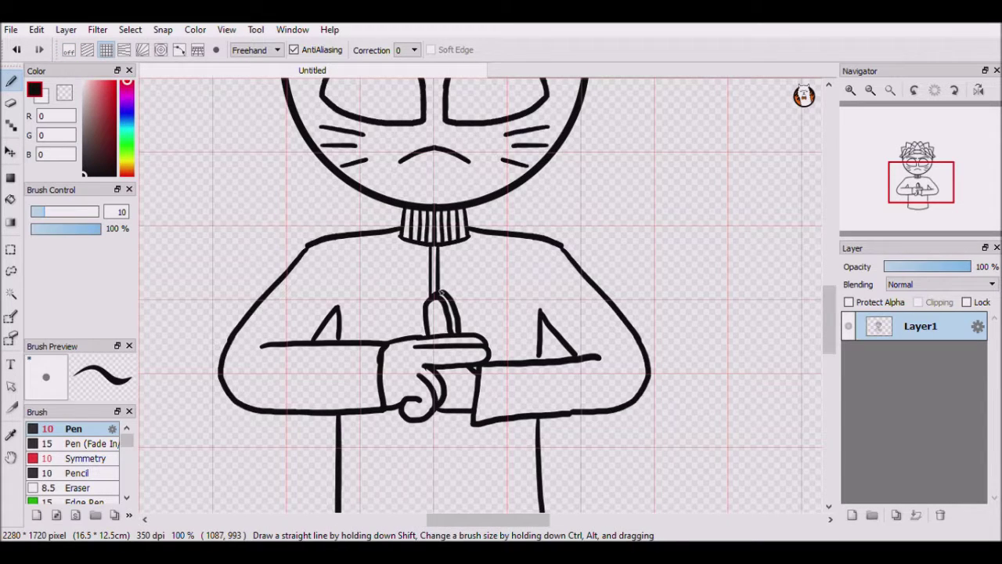
scroll(443, 294, "down", 5)
mouse_move(429, 233)
left_mouse_down()
mouse_move(430, 381)
mouse_move(439, 357)
left_mouse_up()
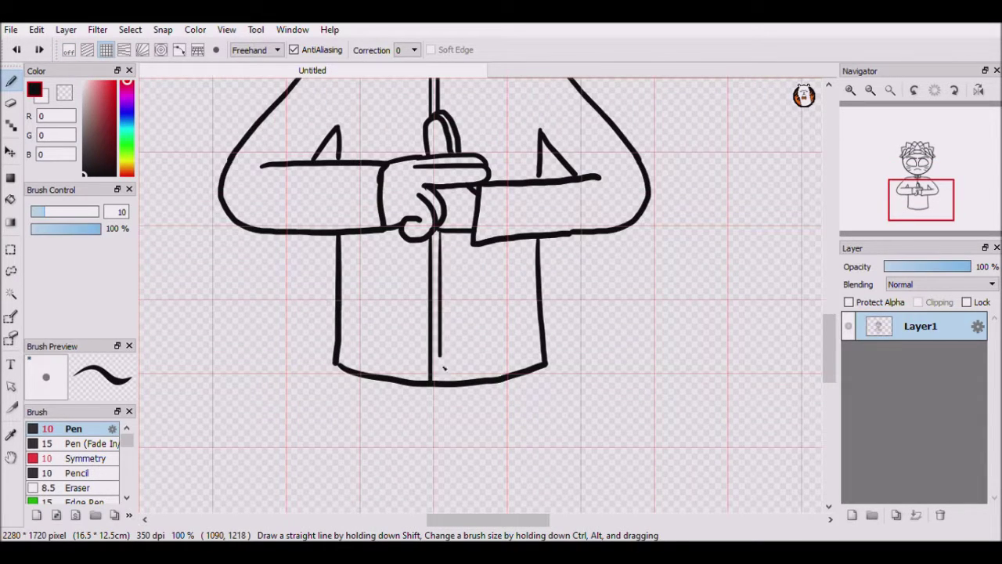
Turn snapping off and draw the front panel outlines on both halves of the jacket
left_click(69, 50)
left_click_drag(340, 131, 399, 115)
left_click_drag(353, 340, 414, 344)
key("ctrl+z")
left_click_drag(413, 243, 414, 345)
key("ctrl+z")
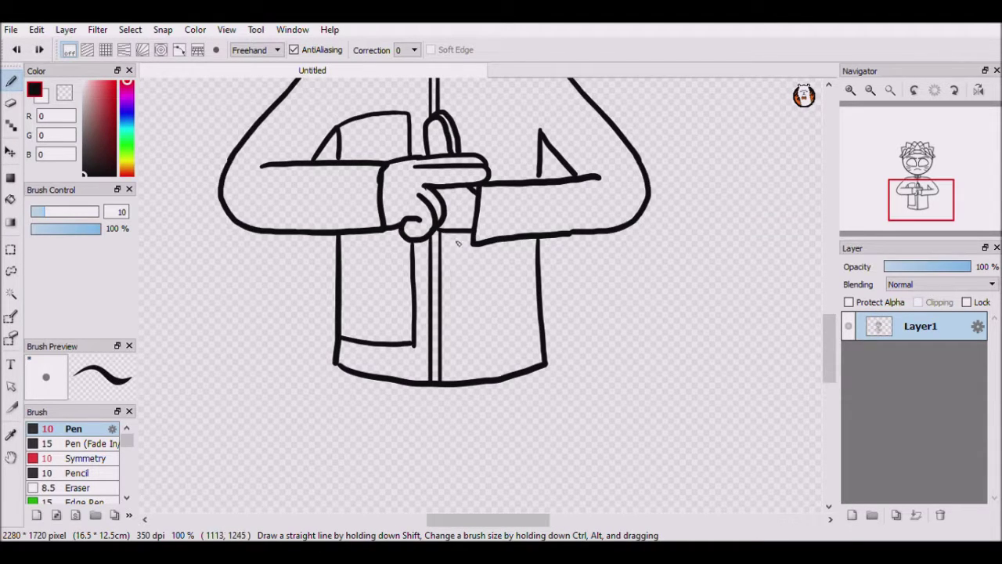
mouse_move(458, 233)
left_mouse_down()
mouse_move(492, 346)
mouse_move(538, 327)
left_mouse_up()
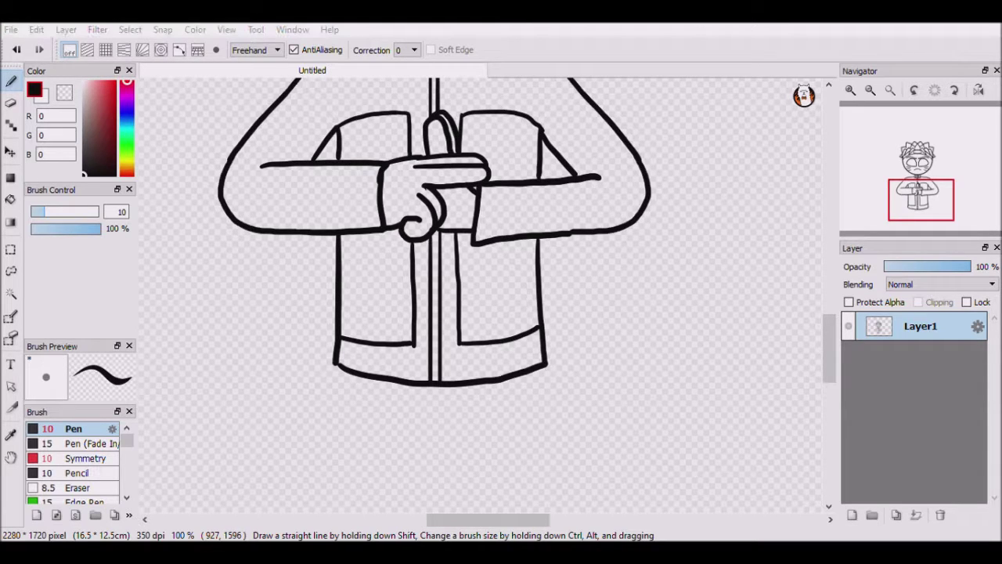
Move the whole figure higher on the canvas to make room for the legs
scroll(447, 416, "down", 3)
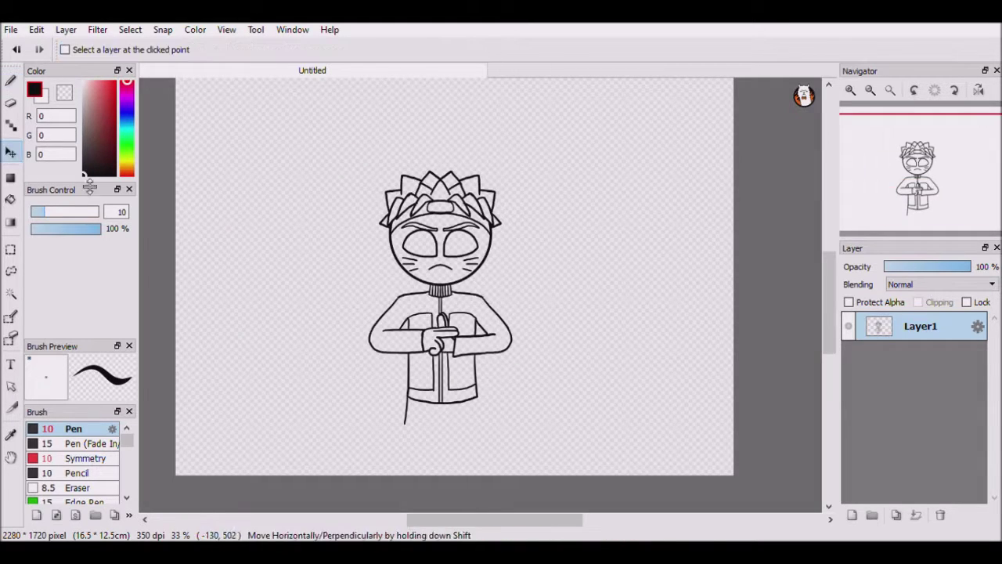
left_click(11, 152)
left_click(11, 81)
Draw a short crotch line, the upper inner lines of both legs and the left leg's outer line below the jacket
scroll(480, 402, "up", 3)
mouse_move(387, 303)
left_mouse_down()
mouse_move(432, 307)
mouse_move(385, 419)
left_mouse_up()
left_click_drag(413, 303, 446, 471)
left_click_drag(829, 340, 829, 368)
left_click_drag(388, 250, 373, 321)
key("ctrl+z")
left_click_drag(387, 250, 373, 312)
left_click_drag(297, 141, 265, 402)
scroll(420, 258, "up", 4)
scroll(779, 304, "down", 3)
scroll(779, 304, "down", 1)
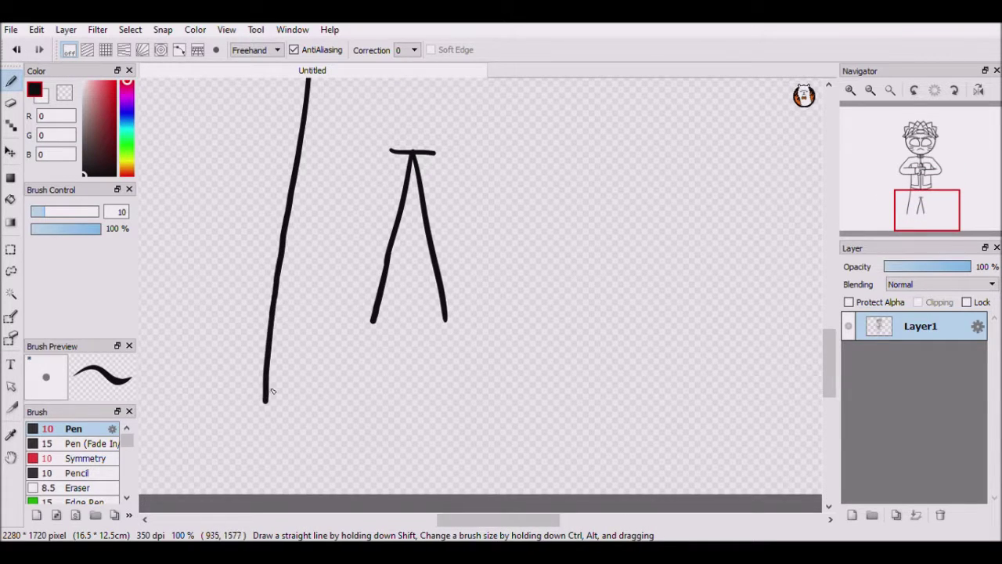
Extend the left leg's outer line and both inner leg lines down to the canvas's lower edge
left_click_drag(379, 313, 347, 443)
key("ctrl+z")
key("ctrl+z")
left_click_drag(378, 314, 335, 495)
left_click_drag(266, 388, 256, 497)
key("ctrl+z")
key("ctrl+z")
key("ctrl+z")
key("ctrl+z")
key("z")
key("x")
left_click_drag(267, 342, 245, 496)
left_click_drag(446, 300, 477, 496)
key("ctrl+z")
key("ctrl+z")
Erase the lower end of the left leg's inner line with the transparent colour and redraw it in black
left_click(65, 94)
left_click_drag(358, 405, 335, 494)
key("x")
left_click_drag(357, 404, 346, 493)
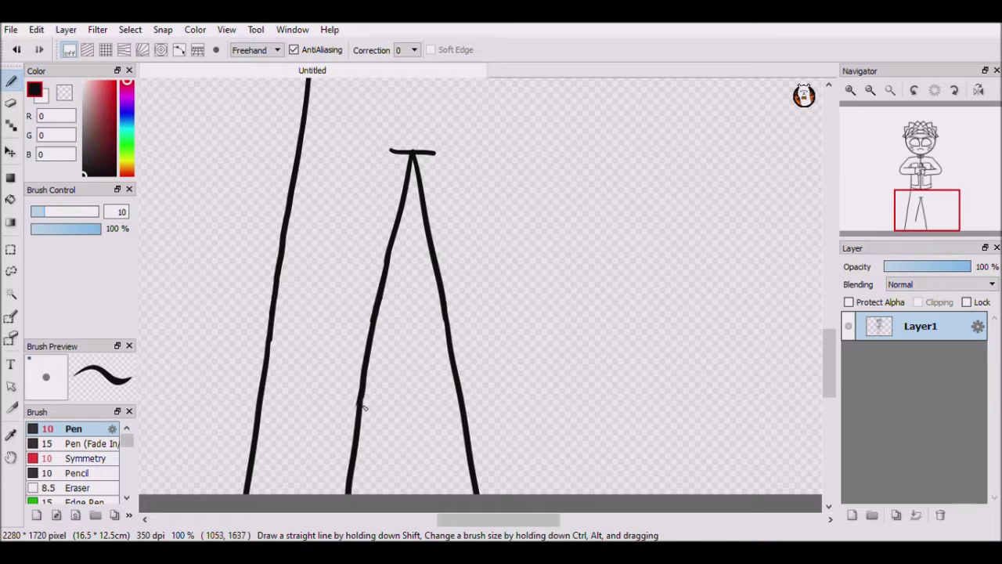
Draw the right leg's outer line from the jacket hem down to the canvas's lower edge
scroll(529, 166, "up", 5)
scroll(529, 166, "down", 3)
left_click_drag(520, 167, 549, 356)
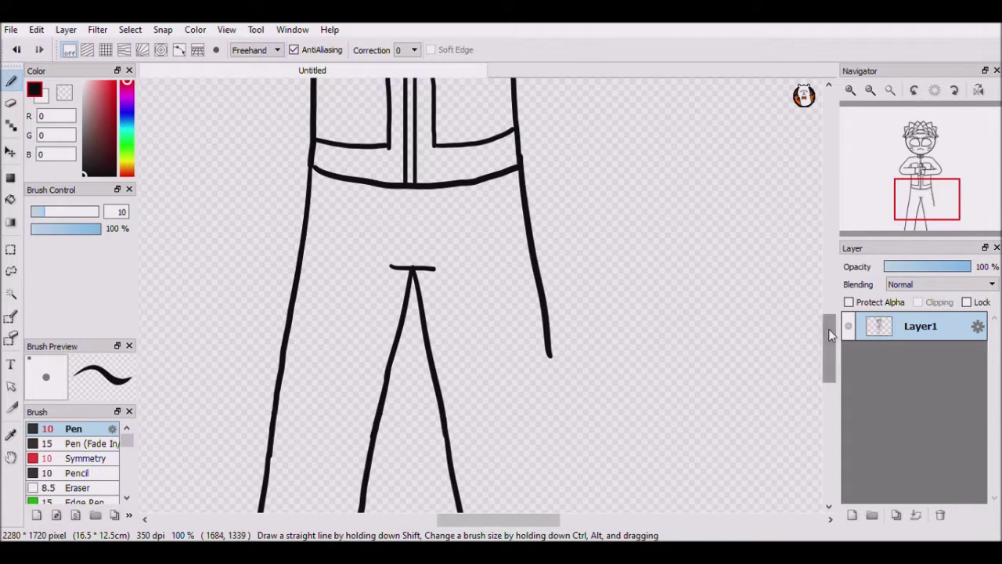
left_click_drag(829, 333, 829, 355)
left_click_drag(548, 196, 580, 348)
key("ctrl+z")
left_click_drag(548, 196, 577, 406)
key("ctrl+z")
key("ctrl+z")
key("ctrl+z")
left_click_drag(565, 324, 582, 407)
scroll(588, 430, "up", 10)
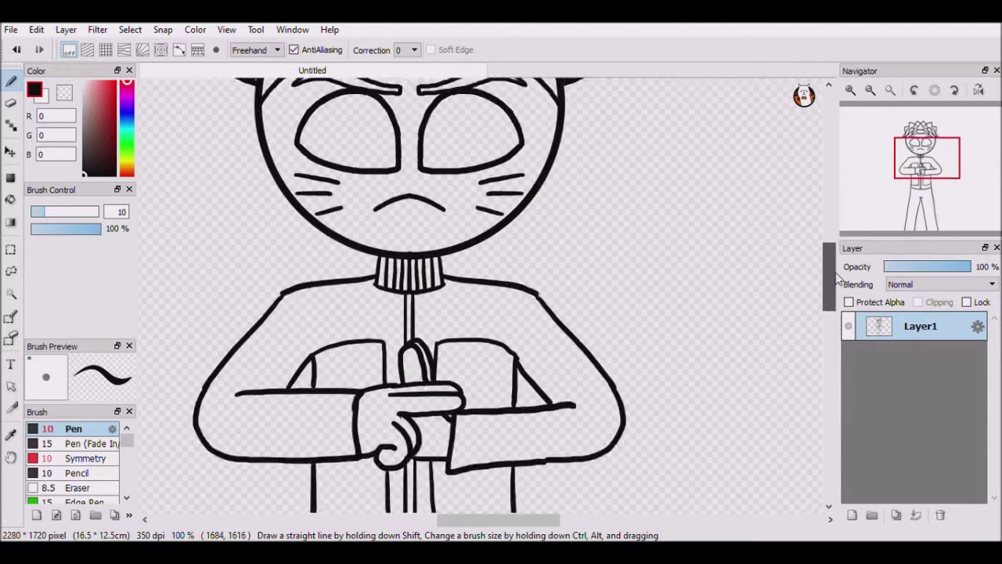
Draw four slanted parallel lines across the left thigh as the edges of the leg wrap
scroll(588, 430, "down", 7)
left_click_drag(297, 305, 404, 323)
left_click_drag(293, 333, 399, 349)
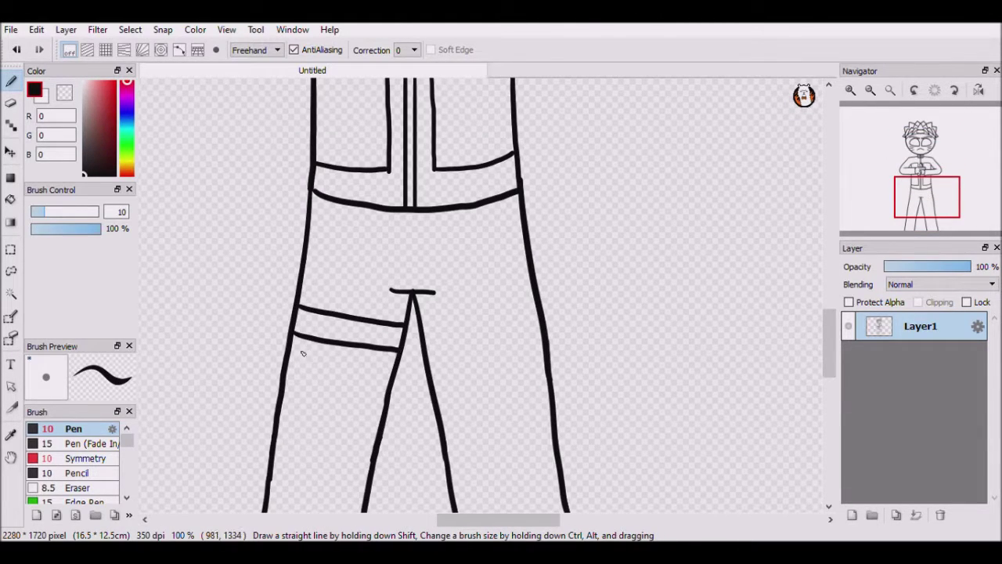
left_click_drag(288, 360, 392, 378)
left_click_drag(283, 393, 385, 411)
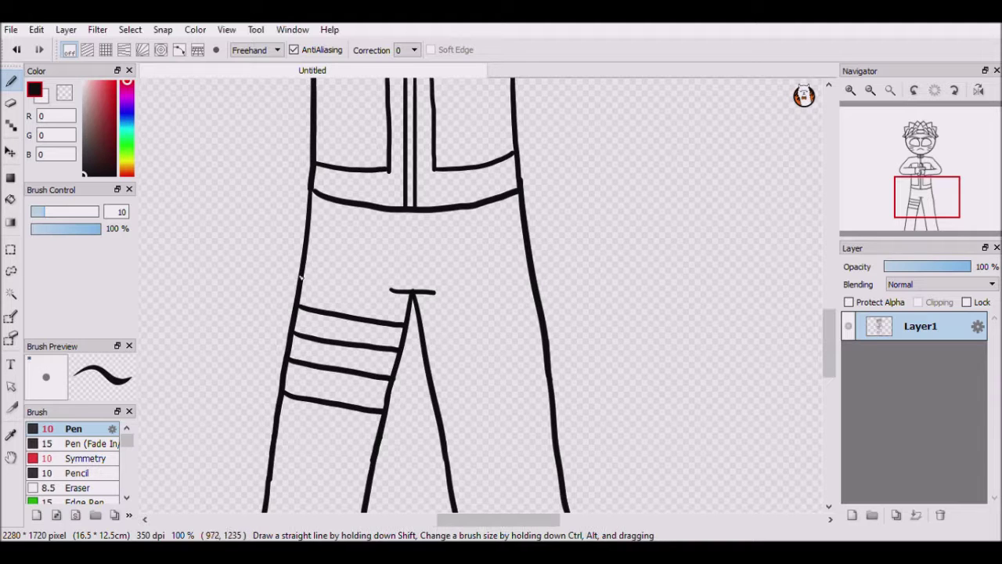
Draw a two-part pouch on the outer side of the left thigh beside the wrap
left_click_drag(301, 273, 290, 328)
left_click_drag(262, 295, 247, 380)
key("ctrl+z")
left_click_drag(262, 299, 283, 393)
key("ctrl+z")
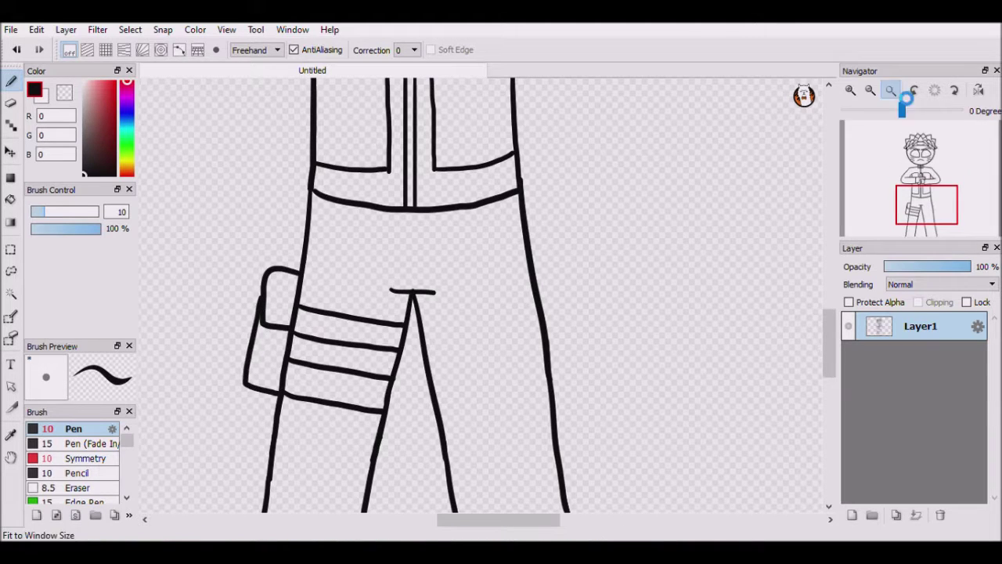
Draw a small circle inside each eye using the Ellipse shape and a 5.5 px pen
left_click(889, 91)
scroll(484, 210, "up", 4)
left_click(38, 212)
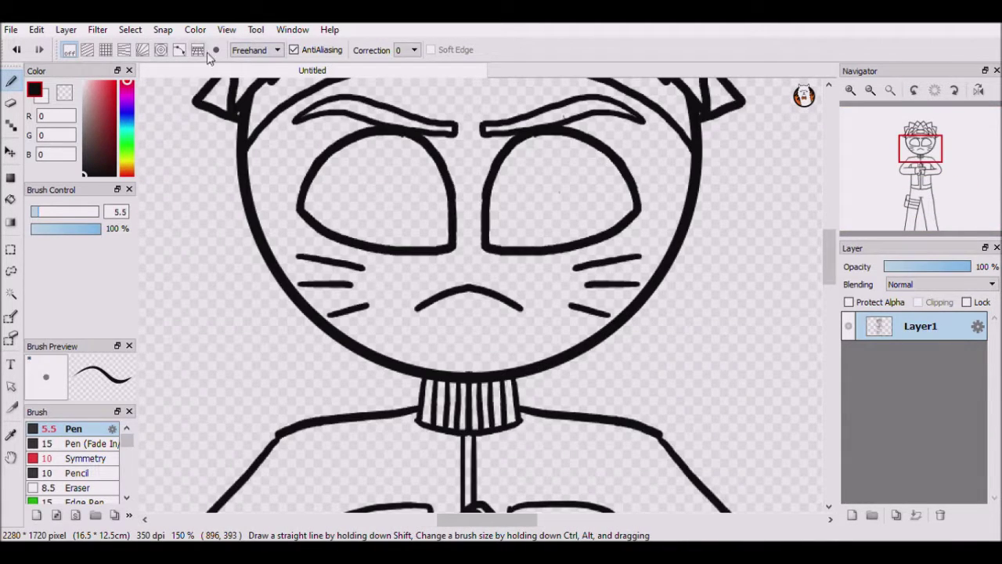
left_click_drag(404, 198, 402, 198)
left_click_drag(526, 197, 541, 221)
key("ctrl+z")
key("ctrl+z")
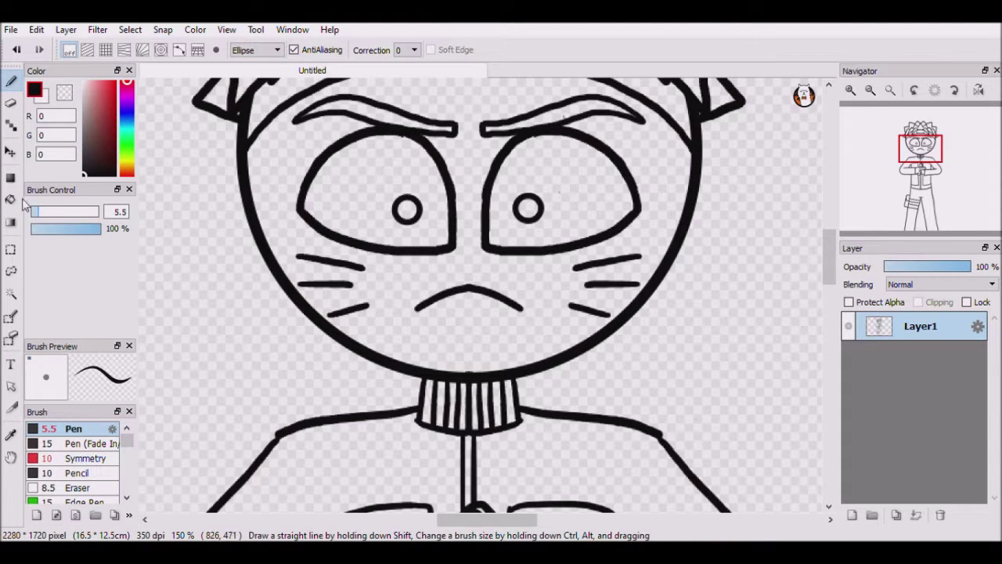
Draw short sideburn lines freehand along both sides of the face below the headband
left_click(11, 200)
left_click(893, 92)
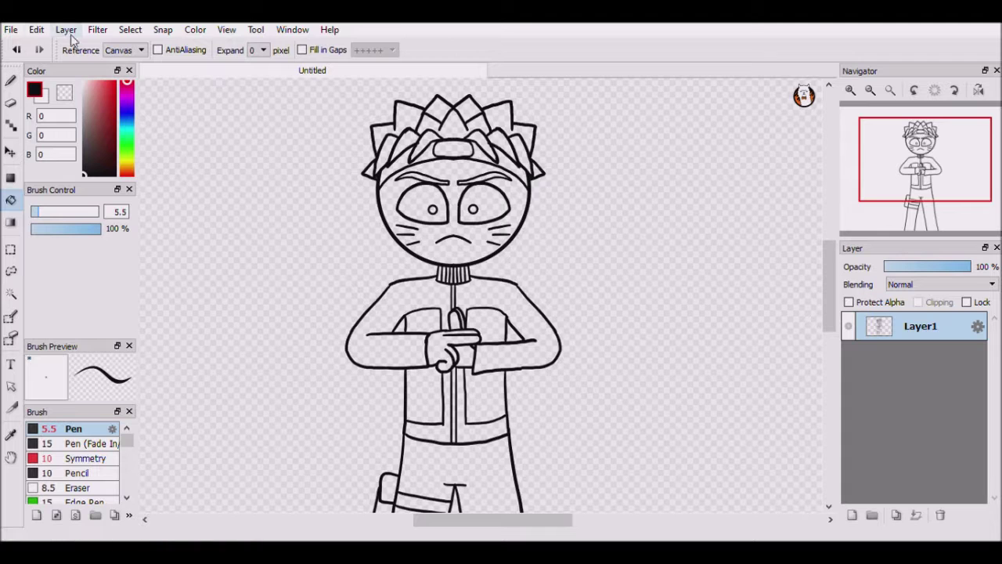
scroll(380, 208, "up", 2)
left_click(11, 82)
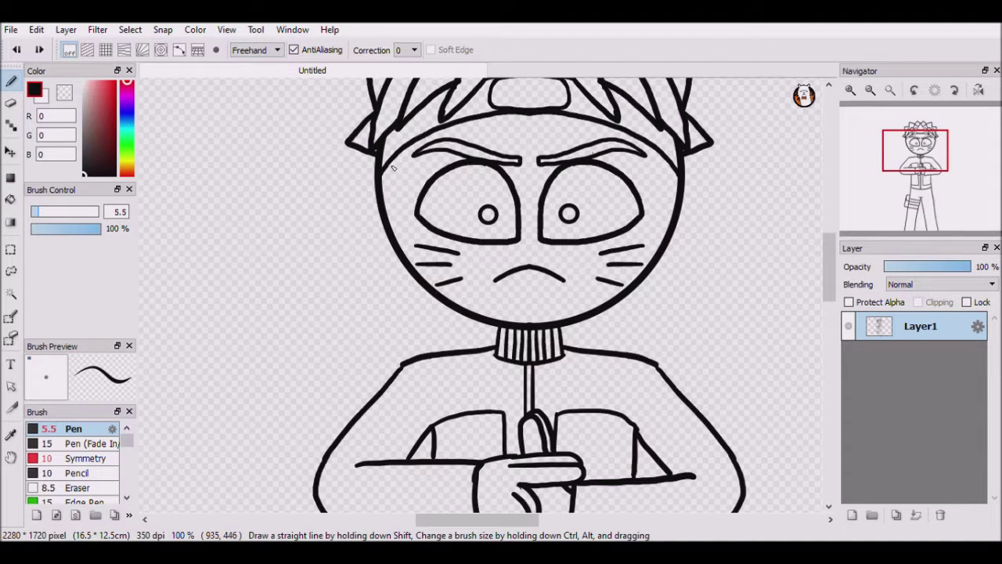
left_click_drag(392, 171, 384, 205)
Fill the jacket's front panels and both trouser legs with orange (255, 140, 0)
left_click_drag(831, 245, 800, 274)
left_click(11, 200)
left_click_drag(126, 170, 126, 166)
left_click(472, 413)
left_click(472, 269)
left_click(597, 290)
left_click(603, 413)
left_click_drag(829, 294, 829, 331)
left_click(494, 324)
left_click(450, 486)
scroll(696, 246, "up", 3)
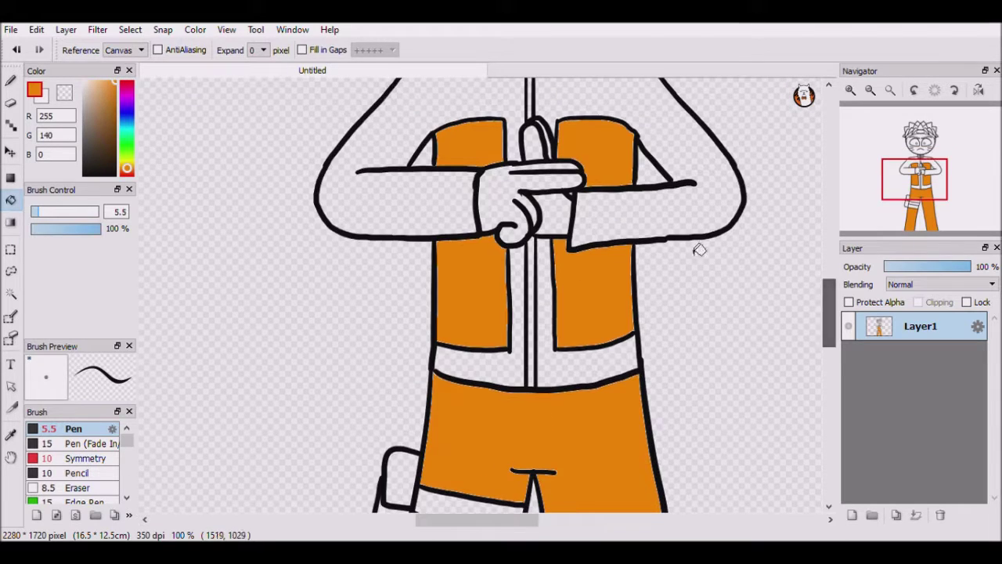
Fill the jacket's borders, shoulders and sleeves with near-black (13, 13, 13), turning on anti-aliasing for the fill
left_click_drag(84, 182, 85, 241)
left_click(525, 343)
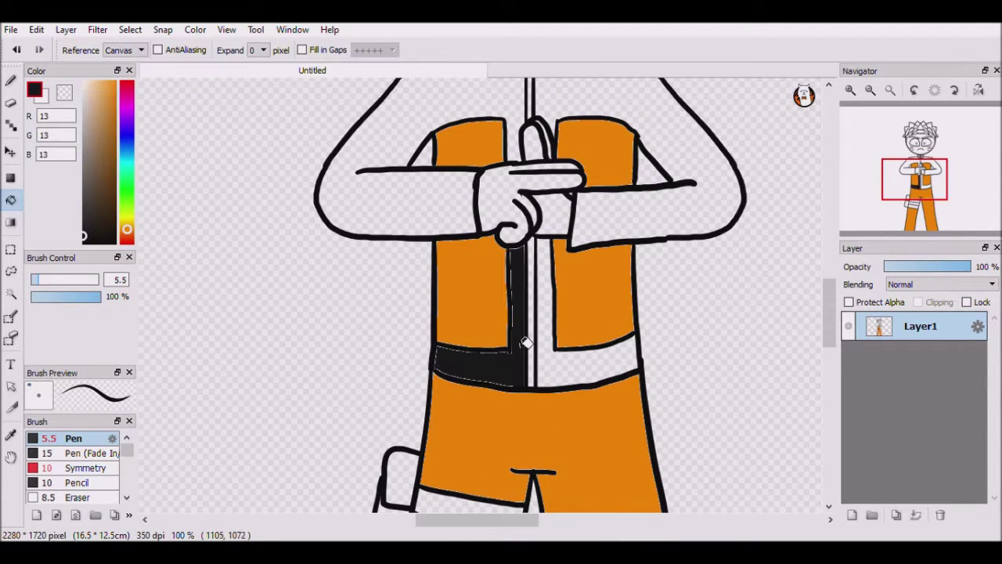
left_click(168, 55)
left_click(554, 331)
left_click(427, 141)
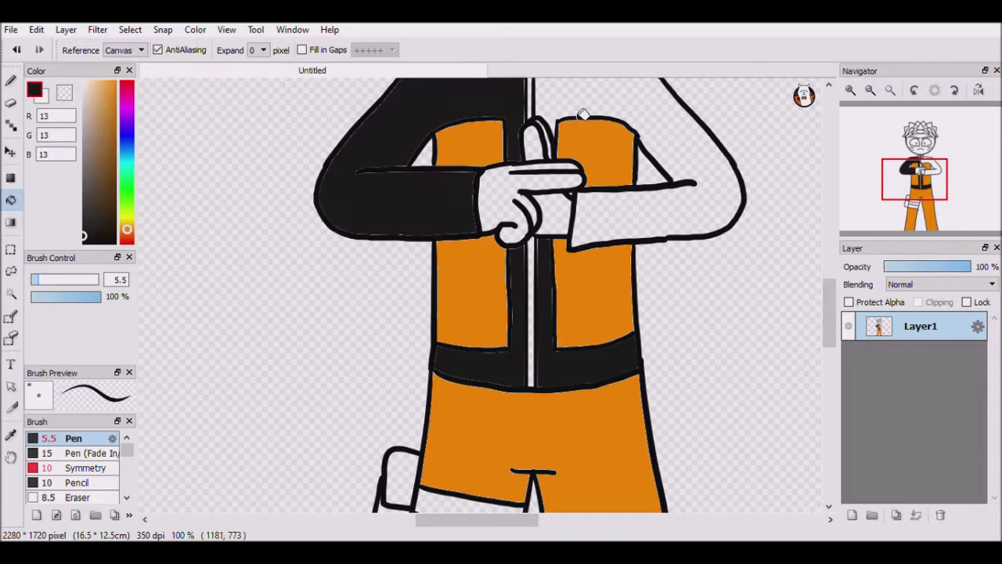
left_click(587, 110)
Fill the thigh wrap's middle band and the pouch near-black (13, 13, 13) and its two outer bands light grey (211, 211, 211)
left_click_drag(828, 299, 827, 346)
left_click(454, 244)
left_click(84, 111)
left_click(466, 215)
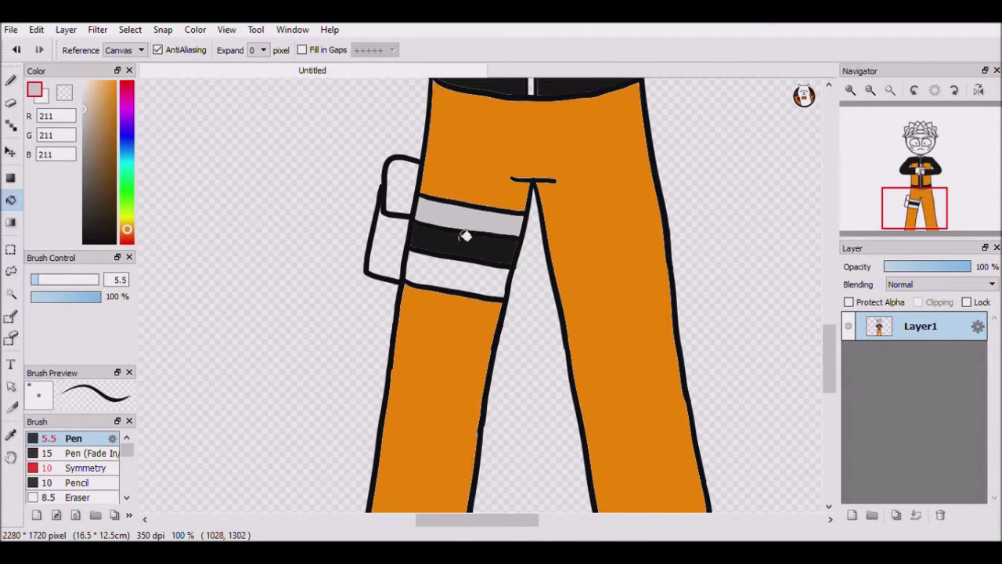
left_click(469, 273)
left_click(463, 249, "alt")
left_click(389, 249)
left_click(401, 189)
Fill the face with a tan skin tone (226, 193, 134) and the small eye circles with violet-blue
left_click_drag(827, 363, 825, 273)
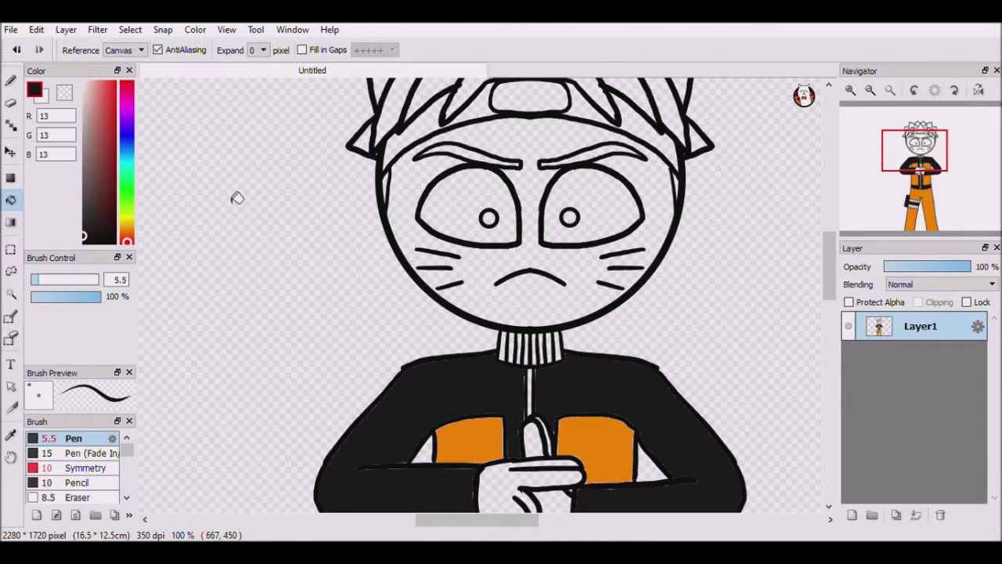
left_click(464, 438, "alt")
left_click(126, 228)
left_click(409, 189)
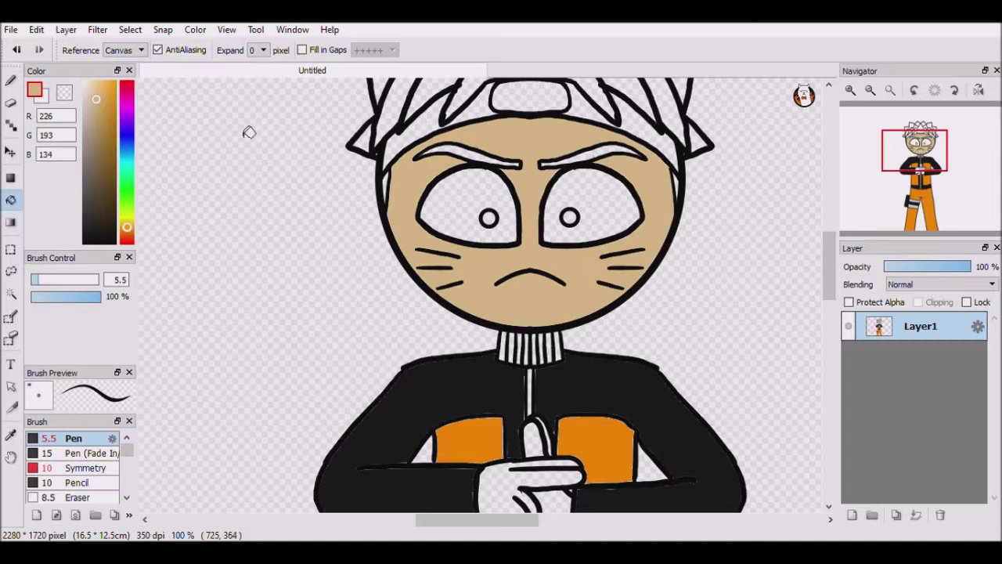
left_click(127, 136)
left_click(489, 218)
Fill all the hair spikes, the sideburns and the eyebrows with golden yellow
left_click(115, 82)
left_click(127, 226)
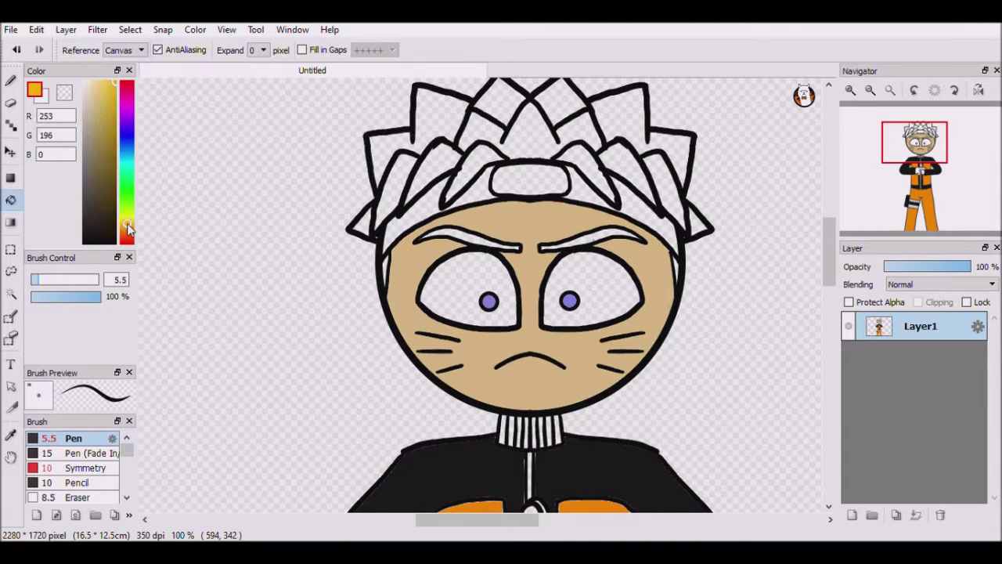
left_click(431, 118)
left_click(386, 158)
left_click(423, 184)
left_click(396, 184)
left_click(364, 221)
left_click(387, 274)
left_click(571, 116)
left_click(622, 117)
left_click(626, 176)
left_click(666, 196)
left_click(698, 225)
Draw a black spiral leaf symbol on the headband's metal plate with the pen
left_click(11, 80)
left_click(468, 203, "alt")
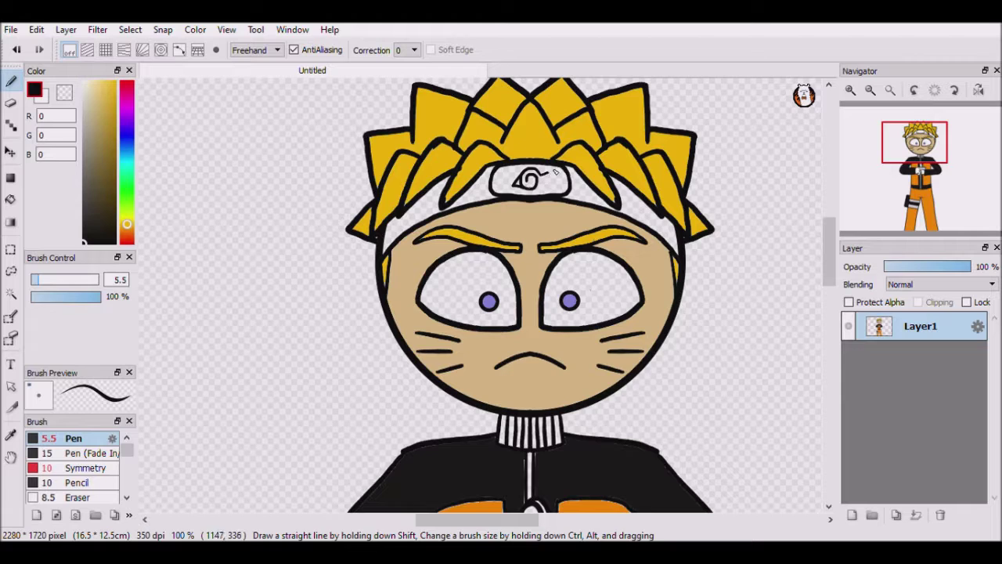
Fill both sides of the headband cloth near-black (13, 13, 13) and its metal plate grey
left_click(11, 200)
right_click(490, 502)
left_click(407, 217)
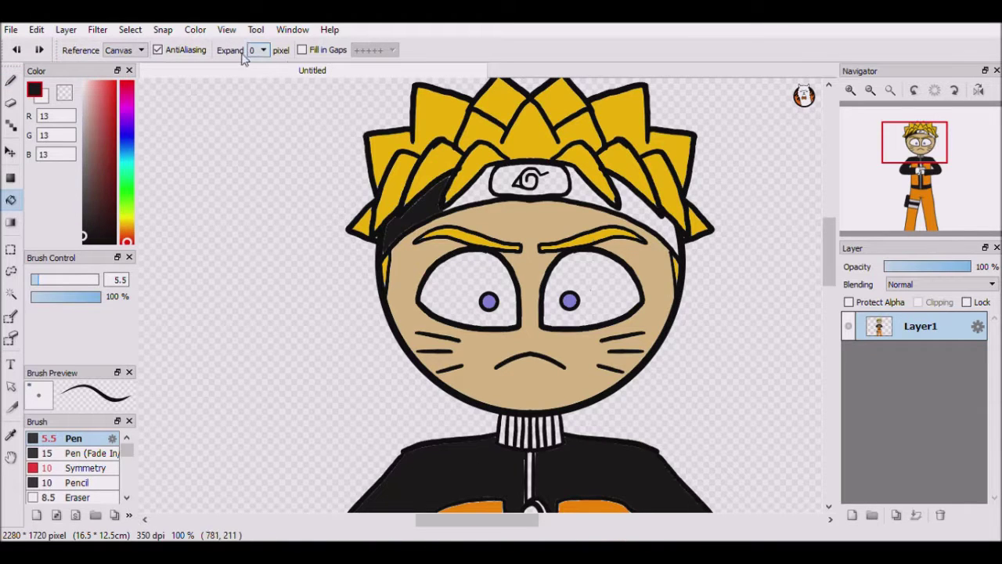
left_click(610, 202)
left_click(83, 149)
left_click(529, 184)
Fill the jacket's zipper strip grey and the hands with the face's skin tone (226, 193, 134)
left_click_drag(827, 253, 828, 293)
right_click(547, 160)
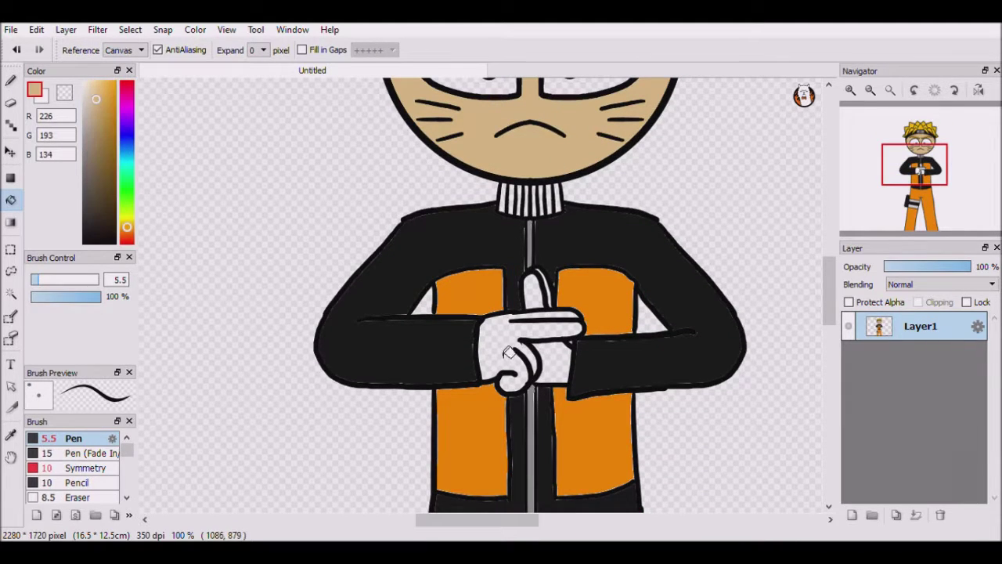
left_click(506, 353)
left_click(559, 375)
left_click(534, 296)
Fill every rib of the collar near-black (13, 13, 13) and the eyes around the irises white
left_click(574, 238, "alt")
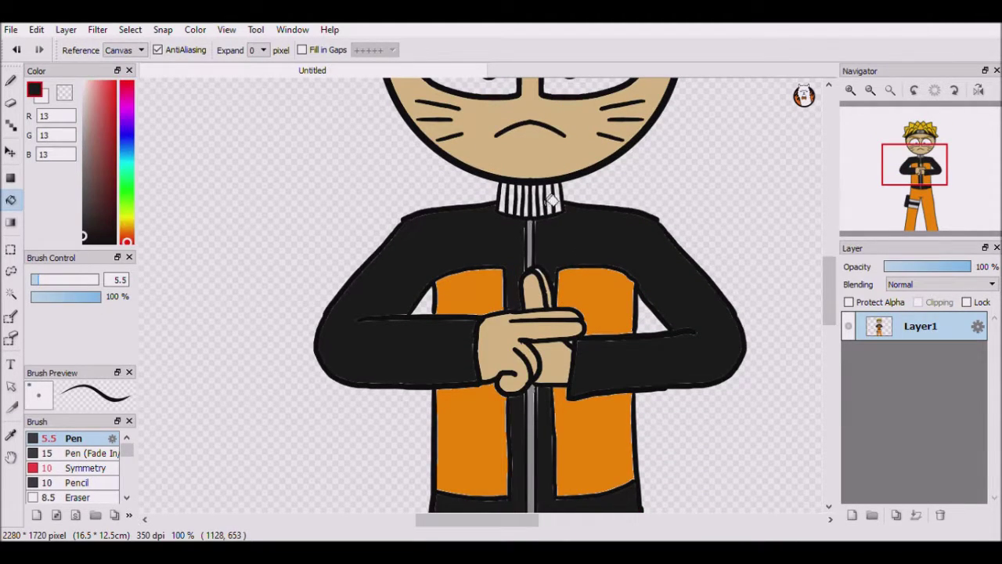
scroll(551, 201, "up", 3)
left_click(414, 221)
left_click(439, 221)
left_click(464, 219)
left_click(482, 219)
left_click(507, 227)
left_click(526, 230)
left_click(552, 231)
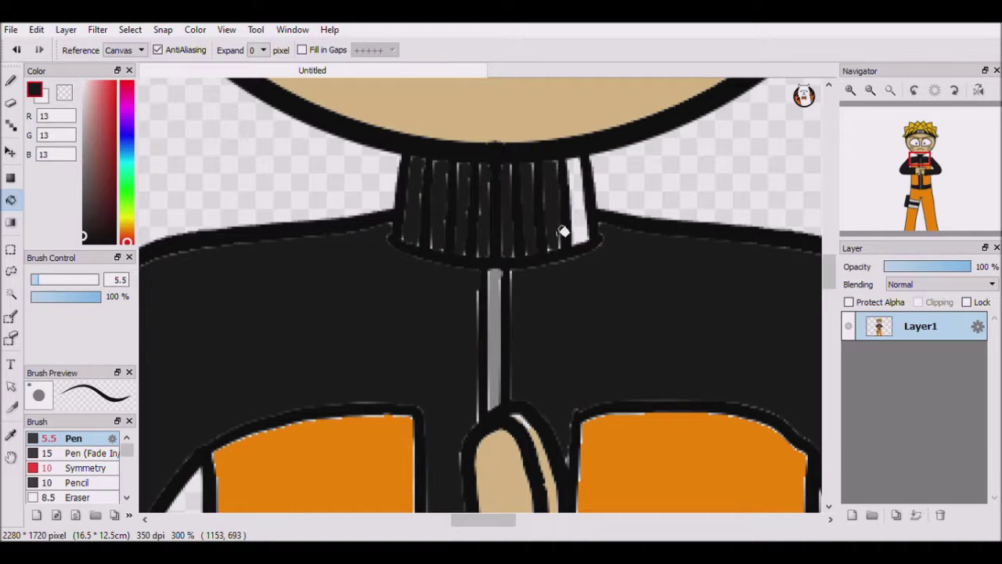
left_click(579, 212)
scroll(579, 211, "down", 6)
key("x")
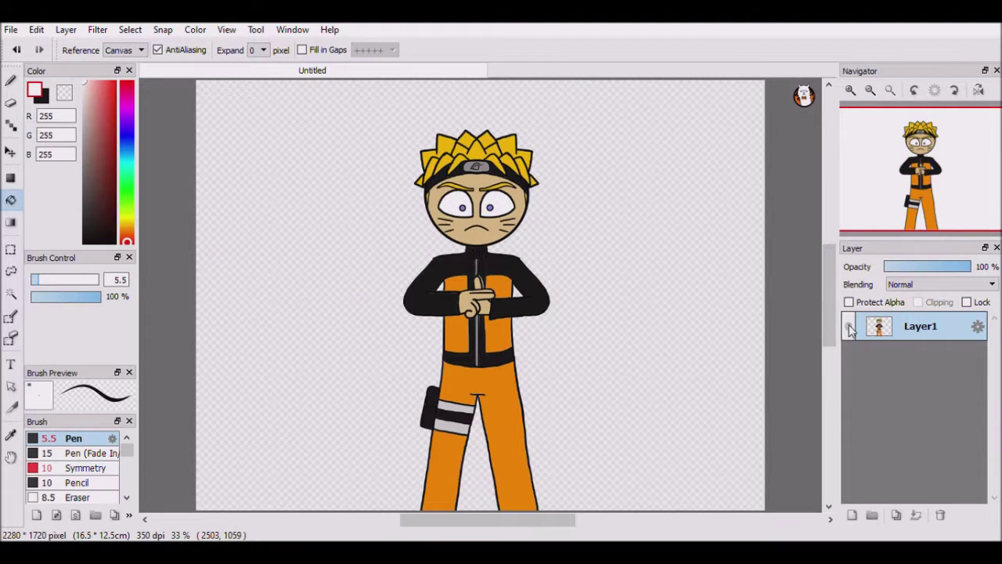
Hide the character layer and pick the Fluffy brush with orange (228, 140, 0)
left_click(850, 327)
left_click(42, 96)
left_click(10, 82)
left_click_drag(126, 451, 128, 484)
left_click(88, 452)
left_click_drag(61, 282, 78, 283)
left_click(127, 227)
left_click(115, 98)
Add a new layer beneath the character layer and set the Fluffy brush size to 232
left_click(852, 514)
left_click_drag(920, 327, 919, 362)
left_click_drag(318, 182, 262, 328)
key("ctrl+z")
left_click_drag(78, 280, 137, 291)
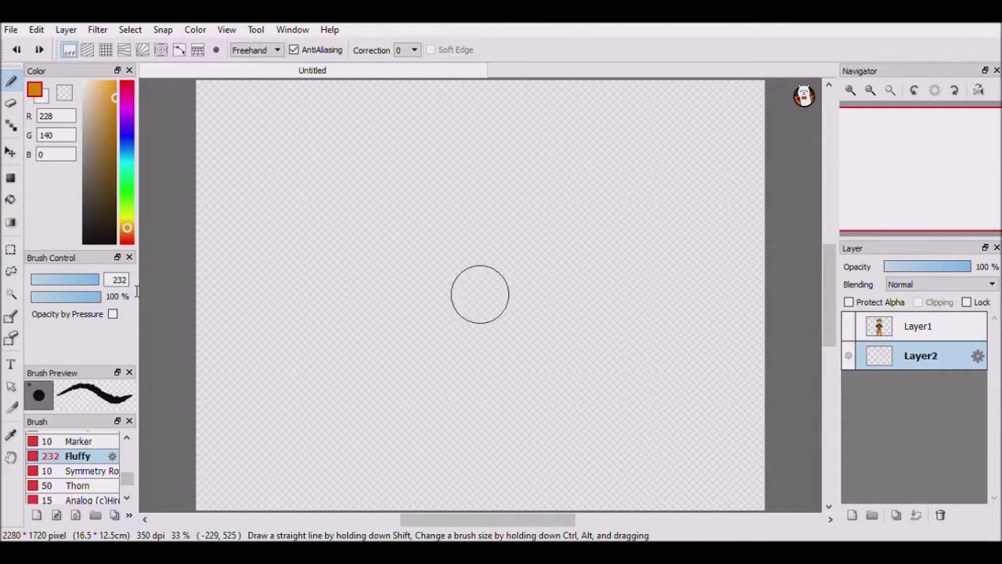
Paint the large orange title lettering "NARUTO" across the canvas on the new layer
left_click_drag(250, 183, 216, 290)
left_click_drag(414, 190, 407, 302)
left_click_drag(626, 179, 618, 303)
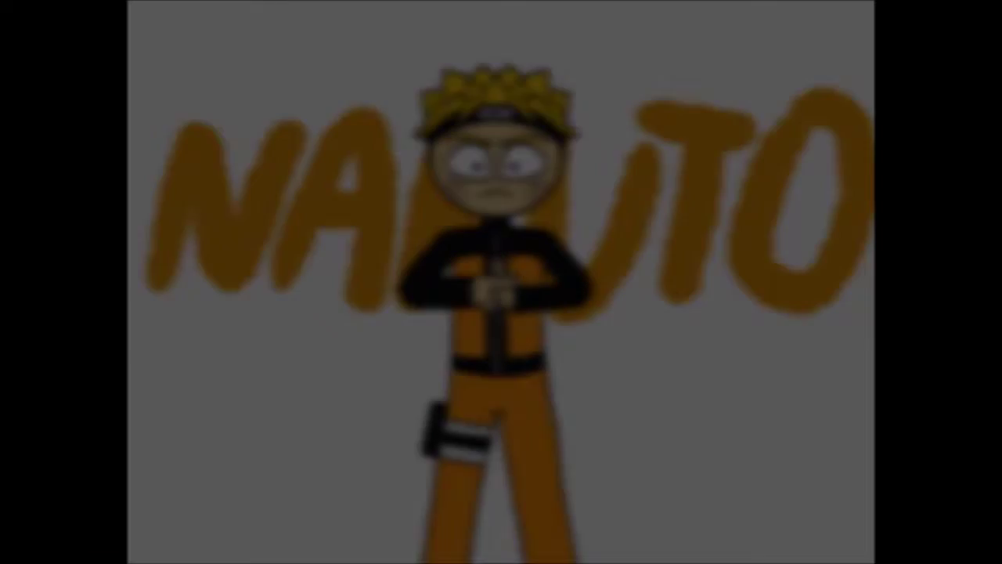